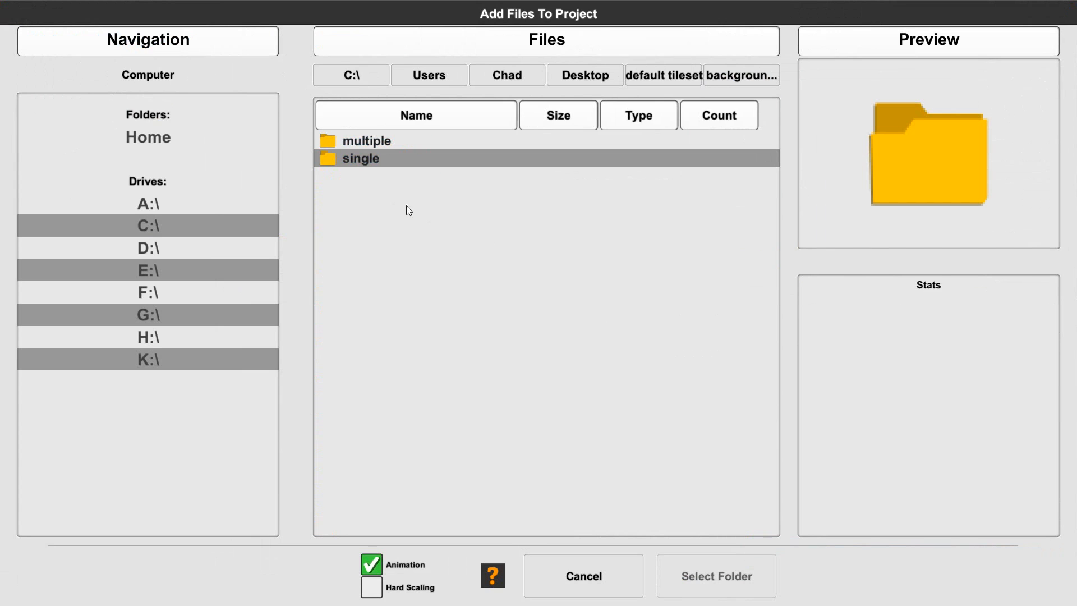
- Add the "single" folder containing thumbnail.png to the project
{"action": "double_click", "coordinate": [359, 158]}
{"action": "left_click", "coordinate": [398, 145]}
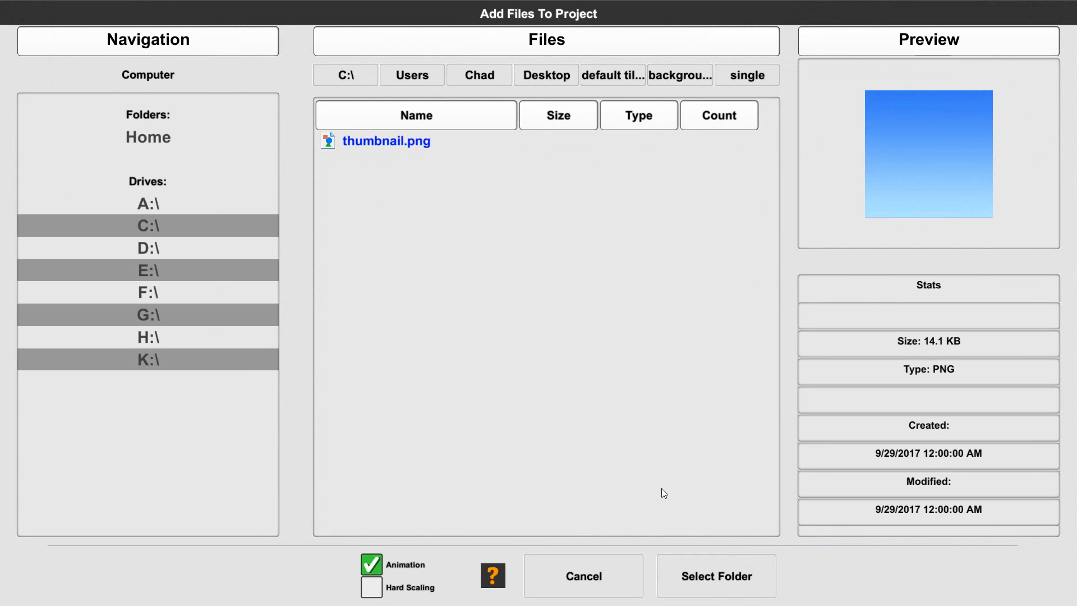
{"action": "left_click", "coordinate": [739, 582]}
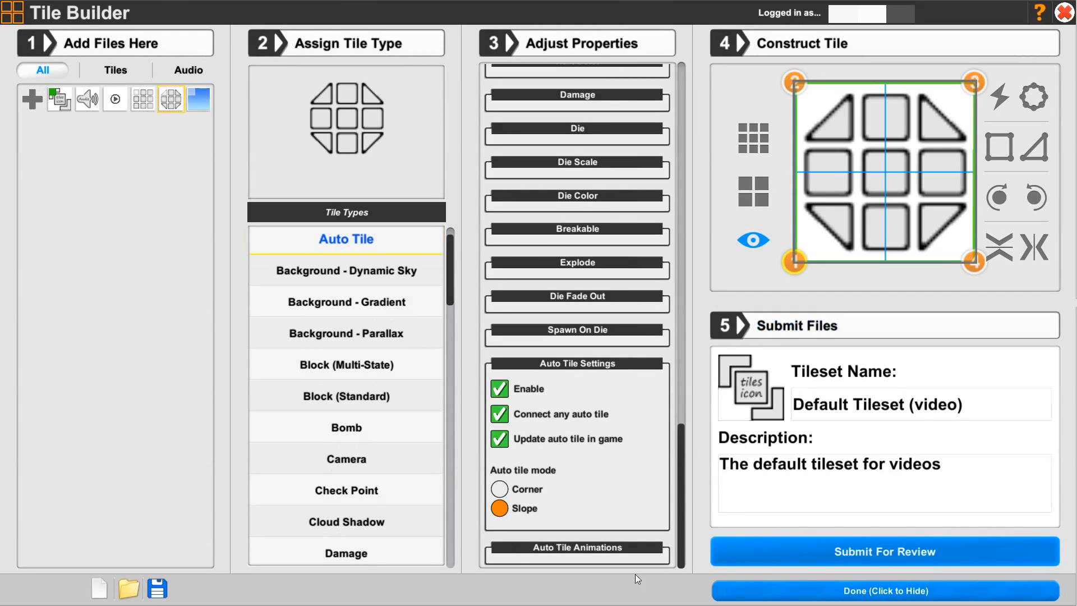
- Select the sky image tile and assign it the Background - Dynamic Sky tile type
{"action": "left_click", "coordinate": [207, 104]}
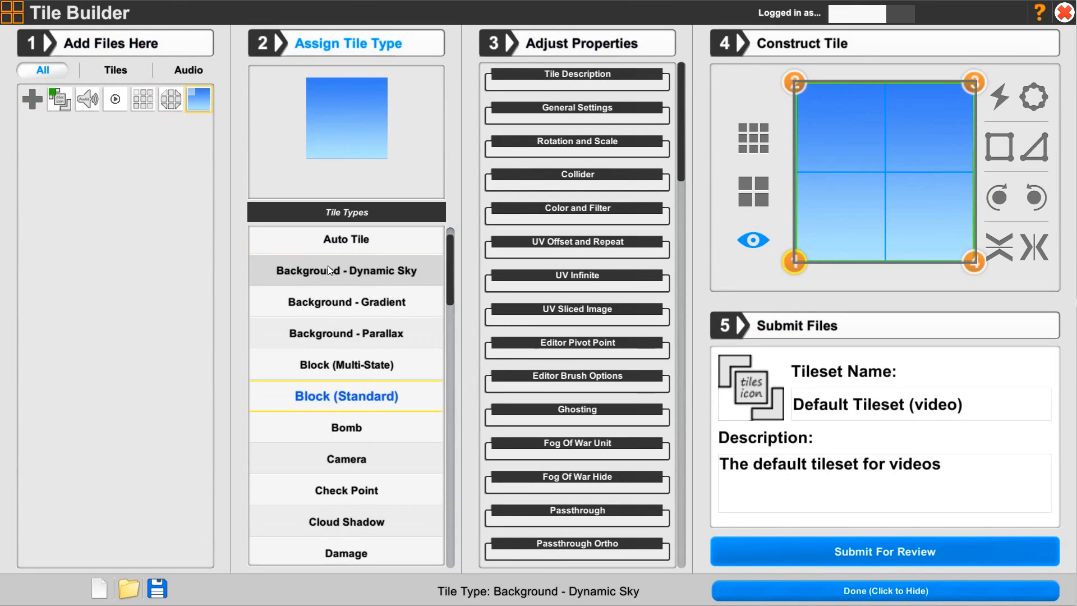
{"action": "left_click", "coordinate": [362, 273]}
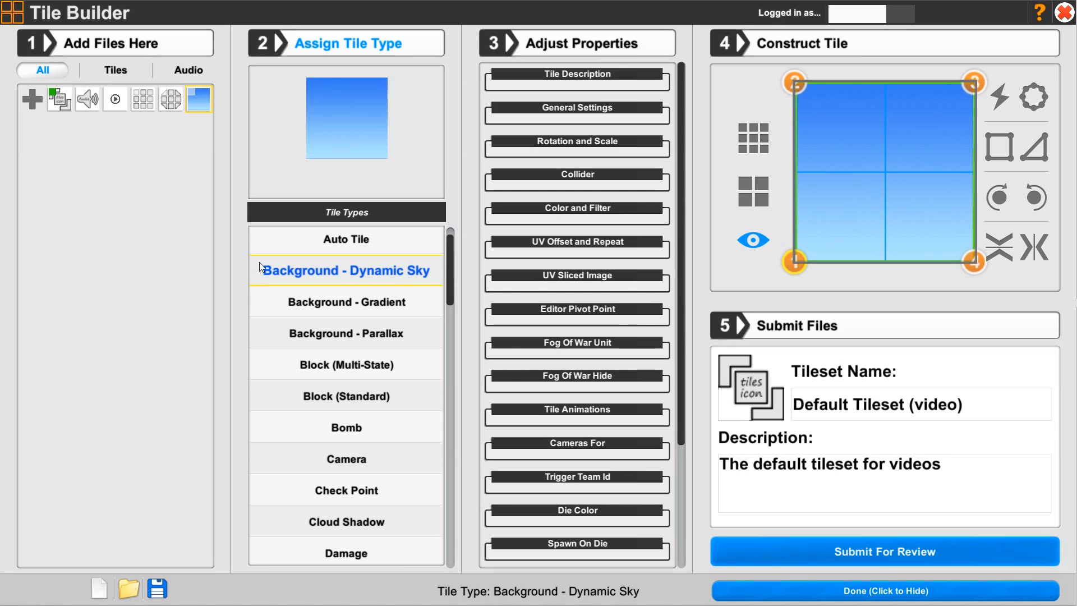
- In Tile Description, name the tile "Dynamic sky (single)" and enter the description "Blue sky"
{"action": "left_click", "coordinate": [539, 78]}
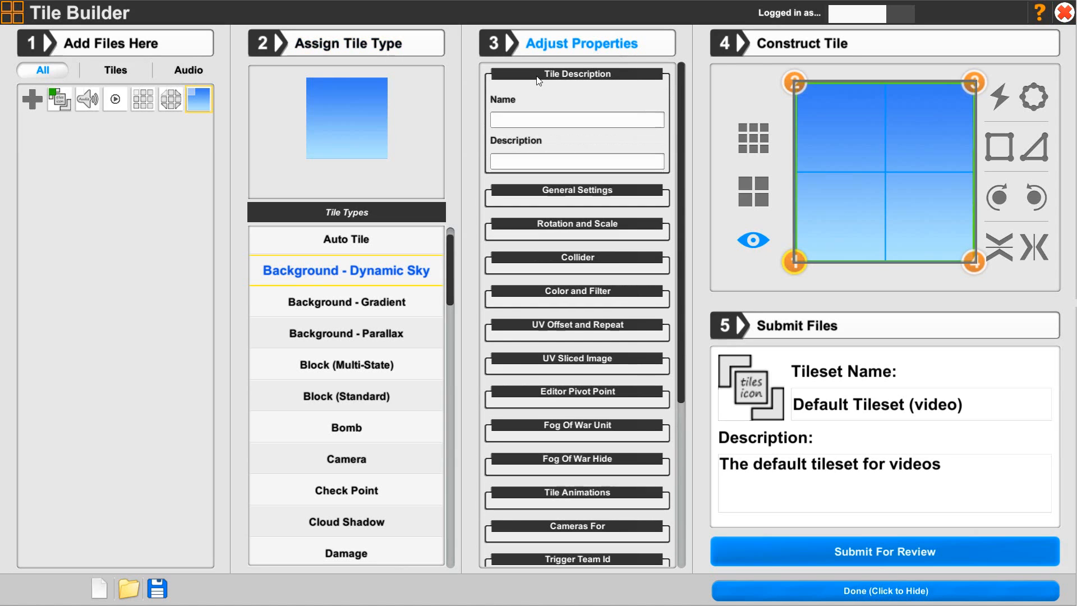
{"action": "left_click", "coordinate": [517, 124]}
{"action": "type", "text": "Dynamic sky (single)"}
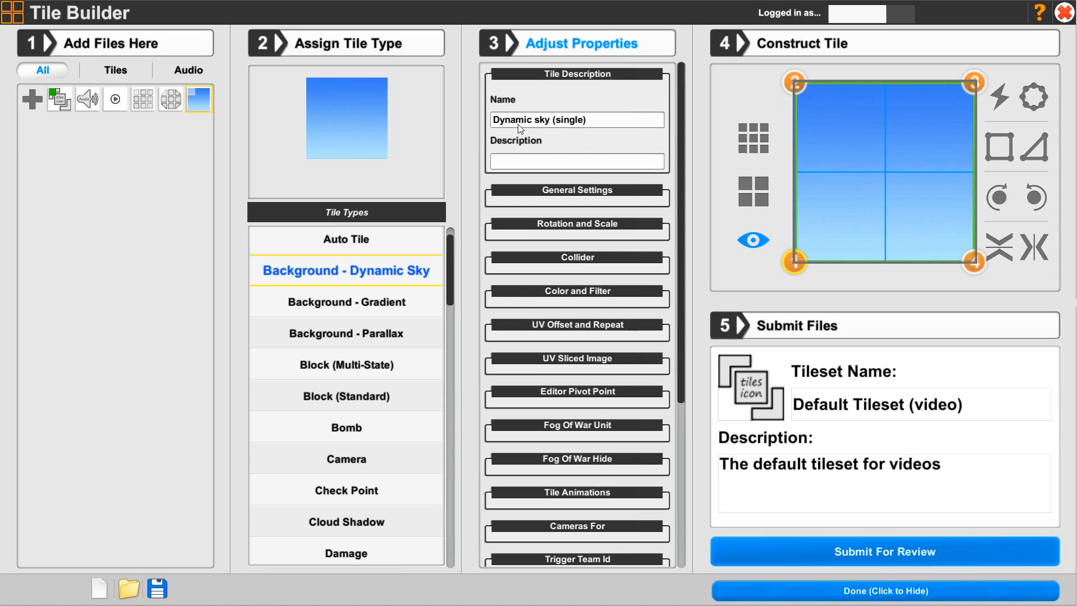
{"action": "type", "text": "Blue sky"}
{"action": "left_click", "coordinate": [538, 75]}
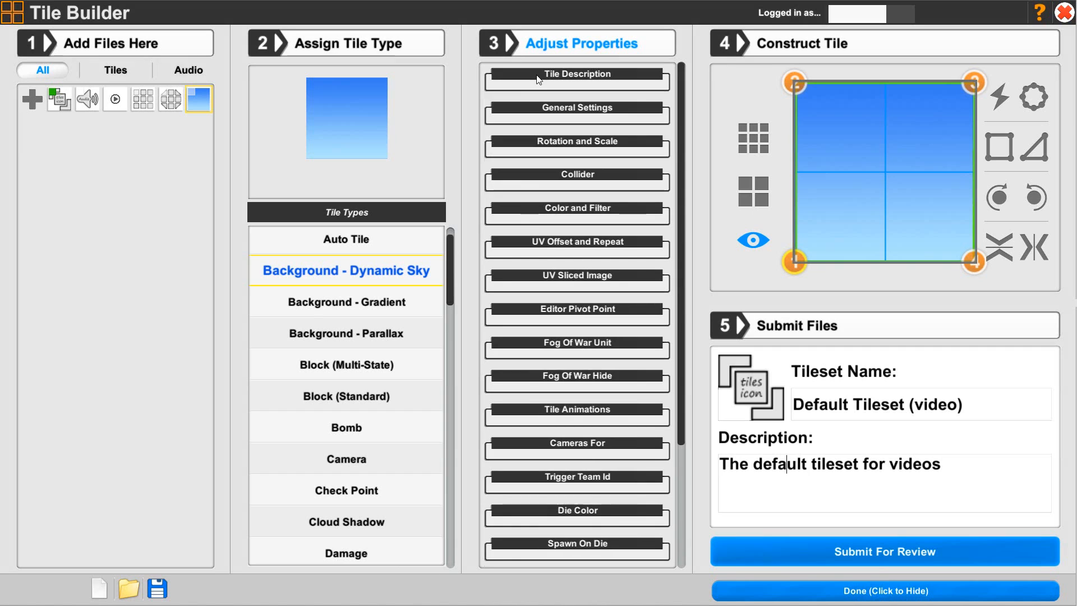
- In General Settings, turn off Visible in game and Receive light, and set the thumbnail image to thumbnail
{"action": "left_click", "coordinate": [532, 115]}
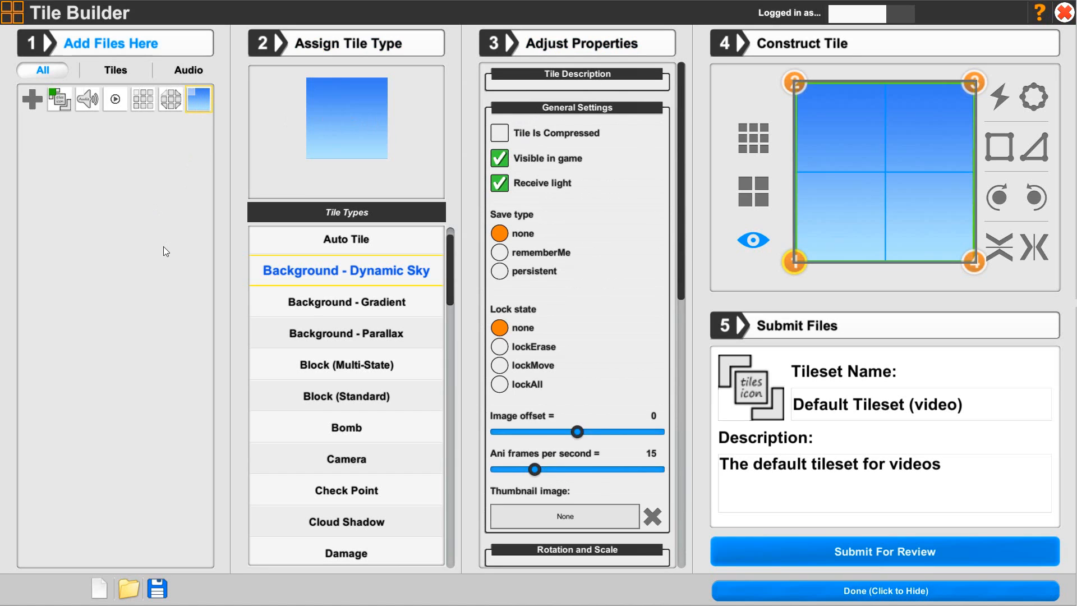
{"action": "left_click", "coordinate": [501, 159]}
{"action": "left_click", "coordinate": [521, 186]}
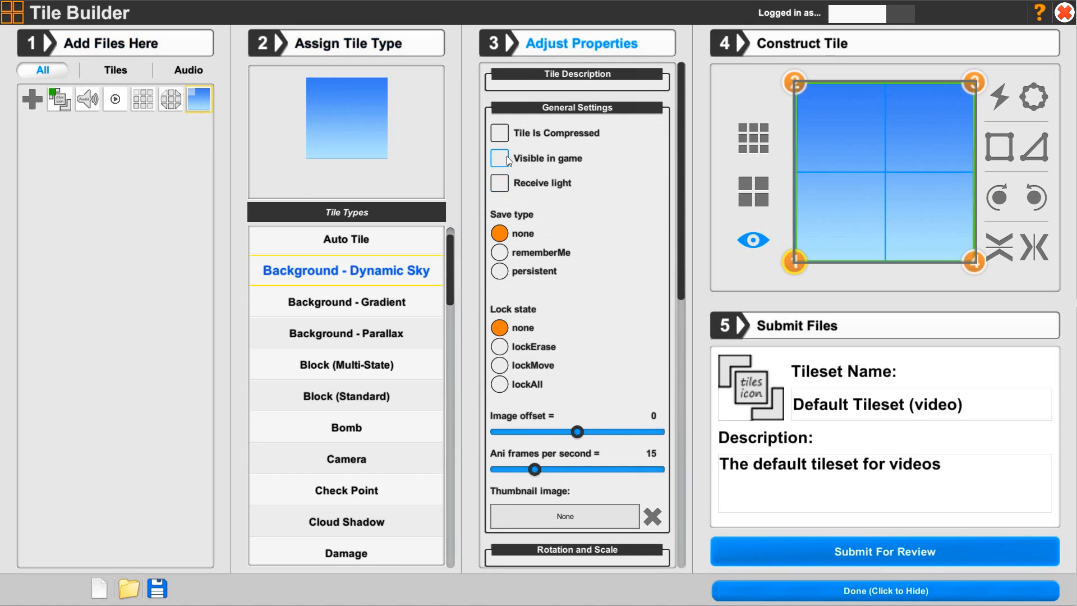
{"action": "left_click", "coordinate": [542, 510]}
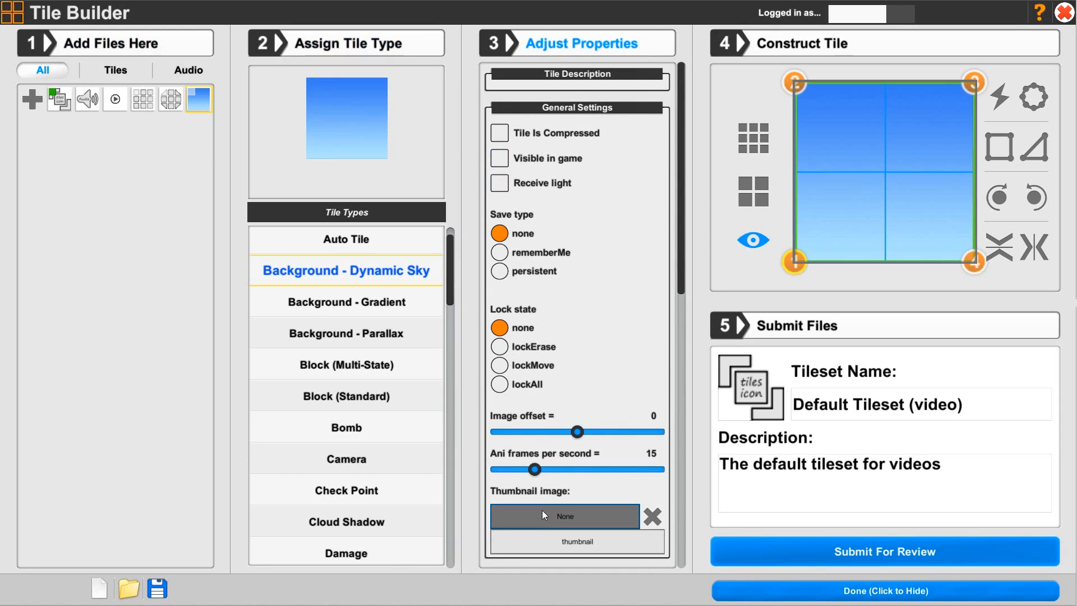
{"action": "left_click", "coordinate": [548, 539]}
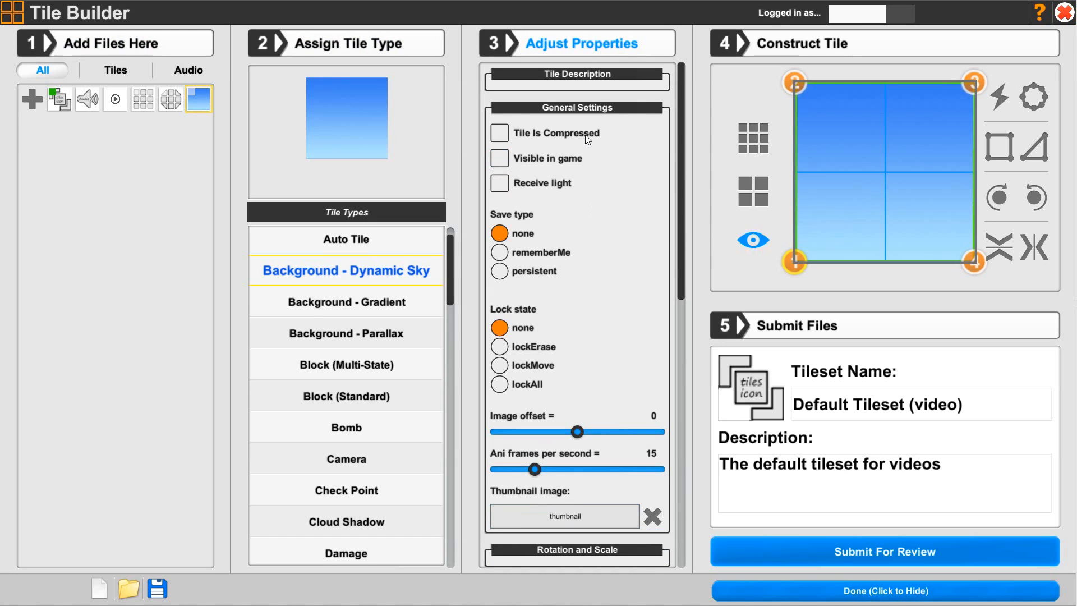
{"action": "left_click", "coordinate": [585, 110]}
- In the Collider section, turn off Collider and Collider when holding
{"action": "left_click", "coordinate": [525, 174]}
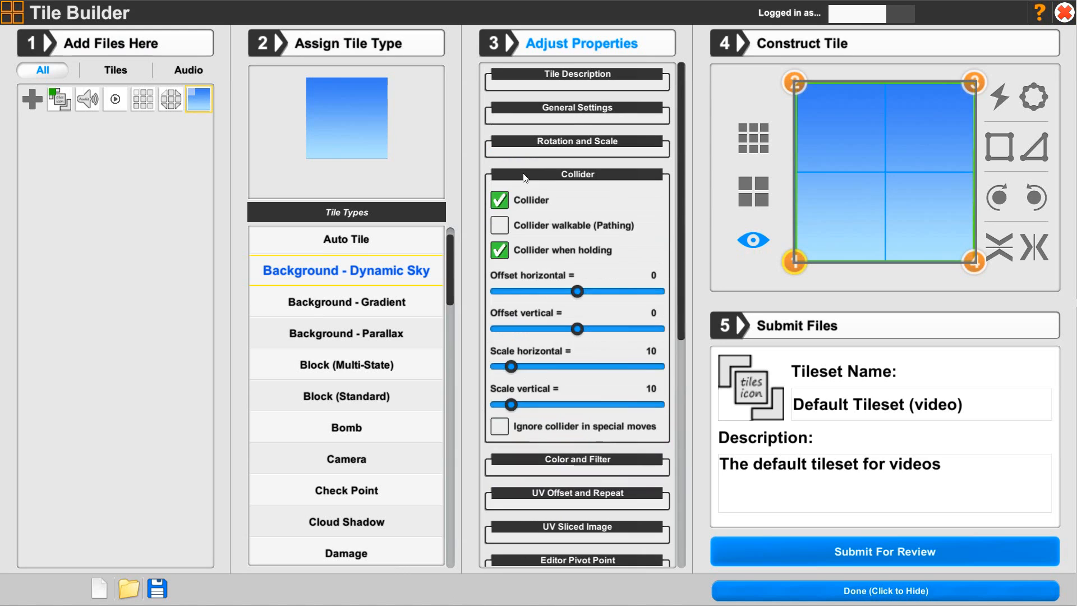
{"action": "left_click", "coordinate": [507, 193]}
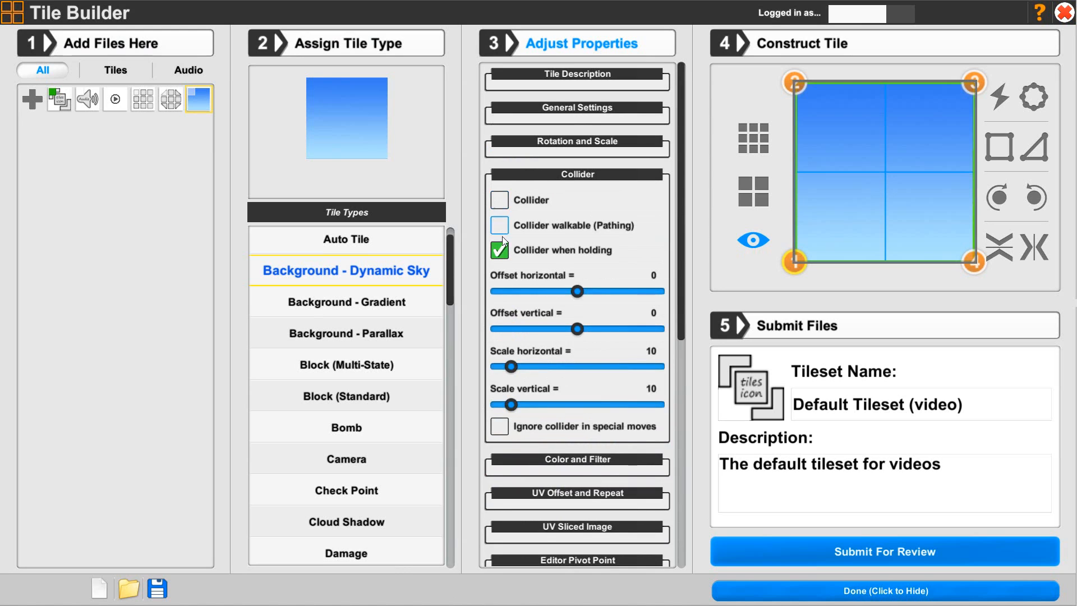
{"action": "left_click", "coordinate": [499, 253]}
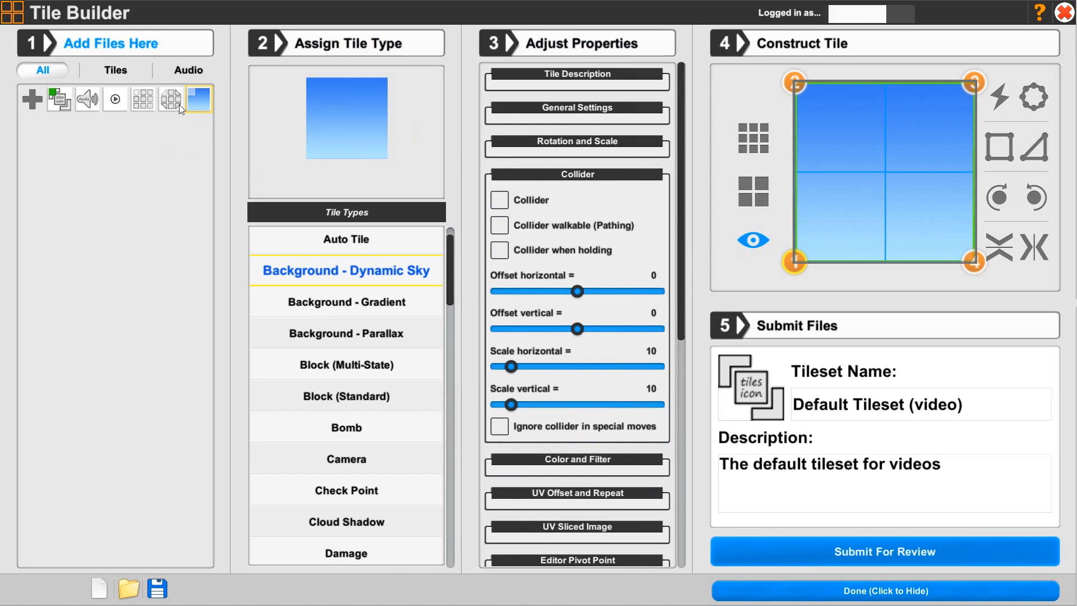
{"action": "left_click", "coordinate": [599, 177]}
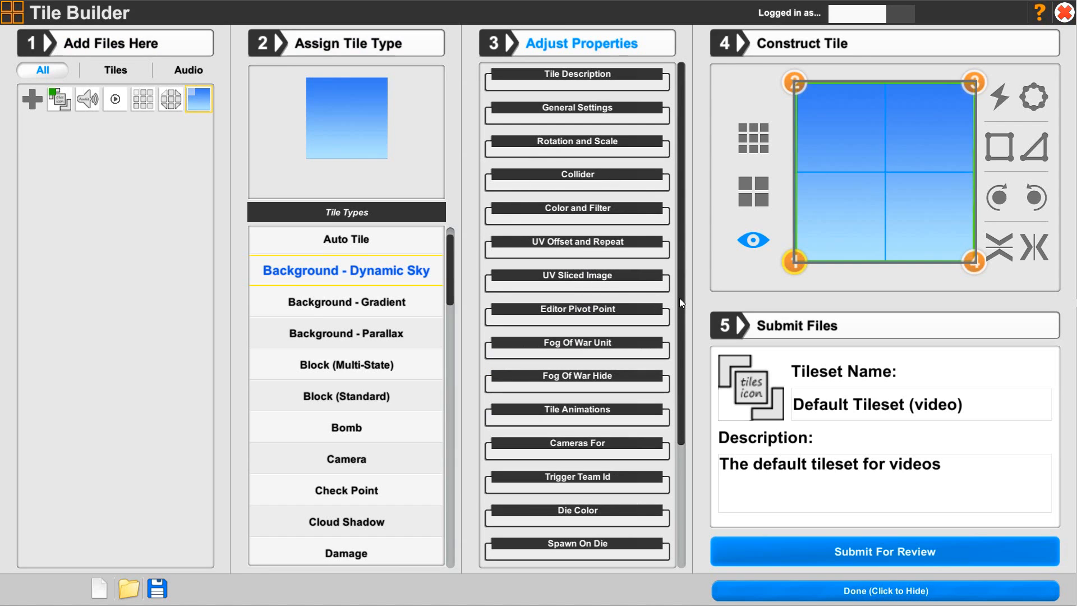
- In the Sky section, turn on Fullscreen in game
{"action": "left_click_drag", "start_coordinate": [683, 302], "coordinate": [694, 449]}
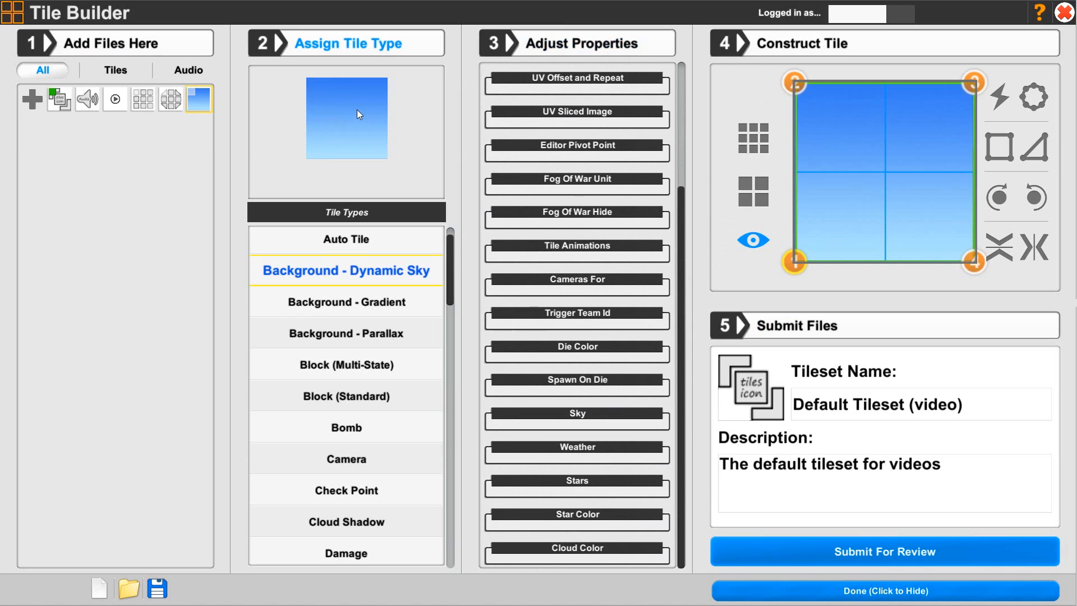
{"action": "left_click", "coordinate": [515, 415]}
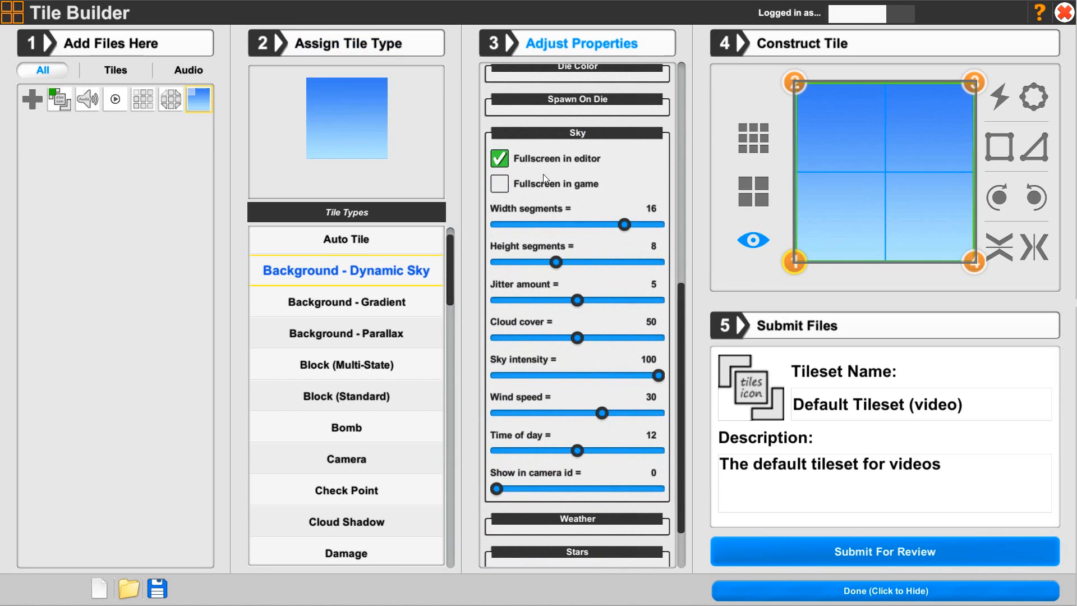
{"action": "left_click", "coordinate": [500, 186]}
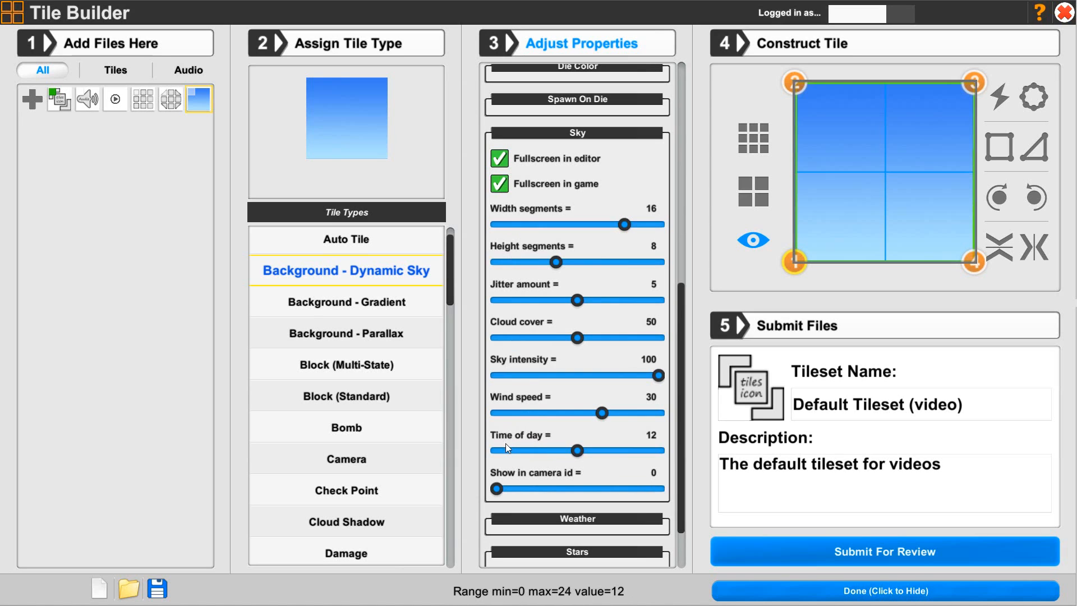
{"action": "left_click", "coordinate": [543, 135]}
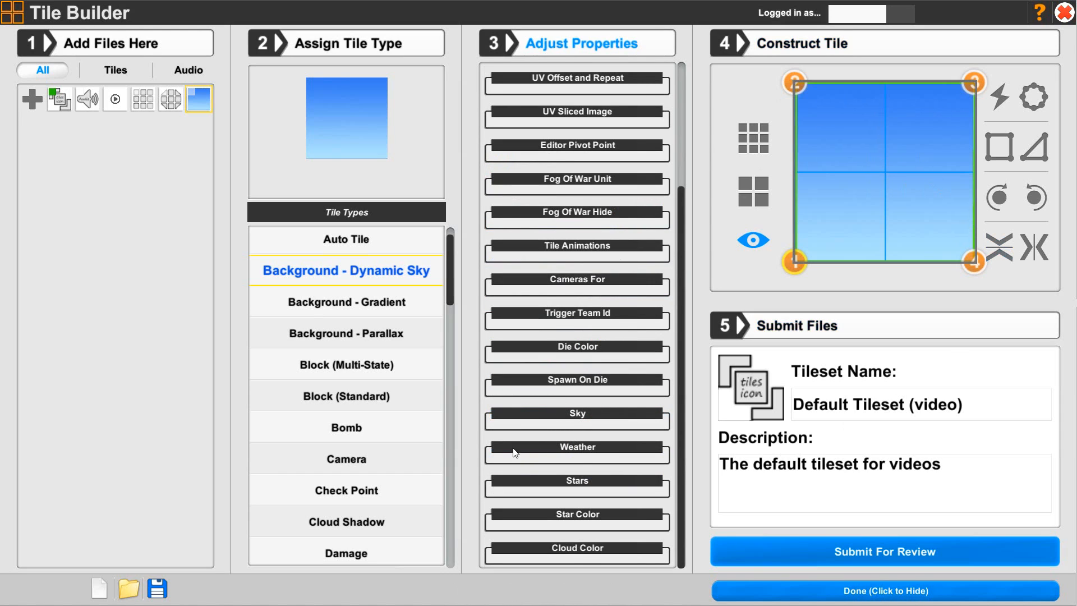
- Open the Weather section and review its day length, wind and storm settings
{"action": "left_click", "coordinate": [538, 446]}
{"action": "scroll", "coordinate": [538, 443], "scroll_direction": "down", "scroll_amount": 5}
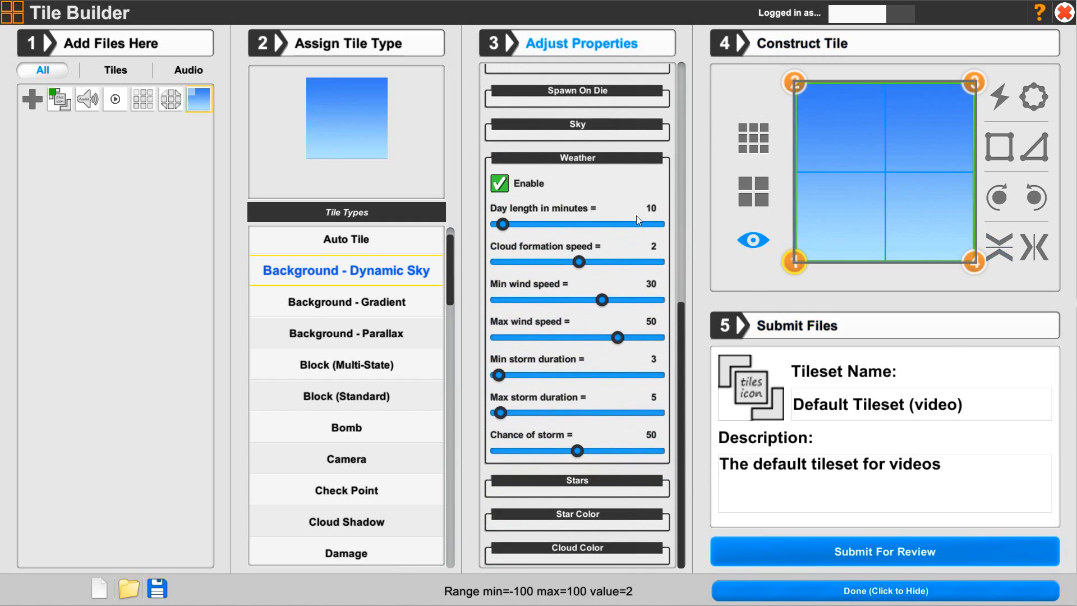
{"action": "mouse_move", "coordinate": [539, 375]}
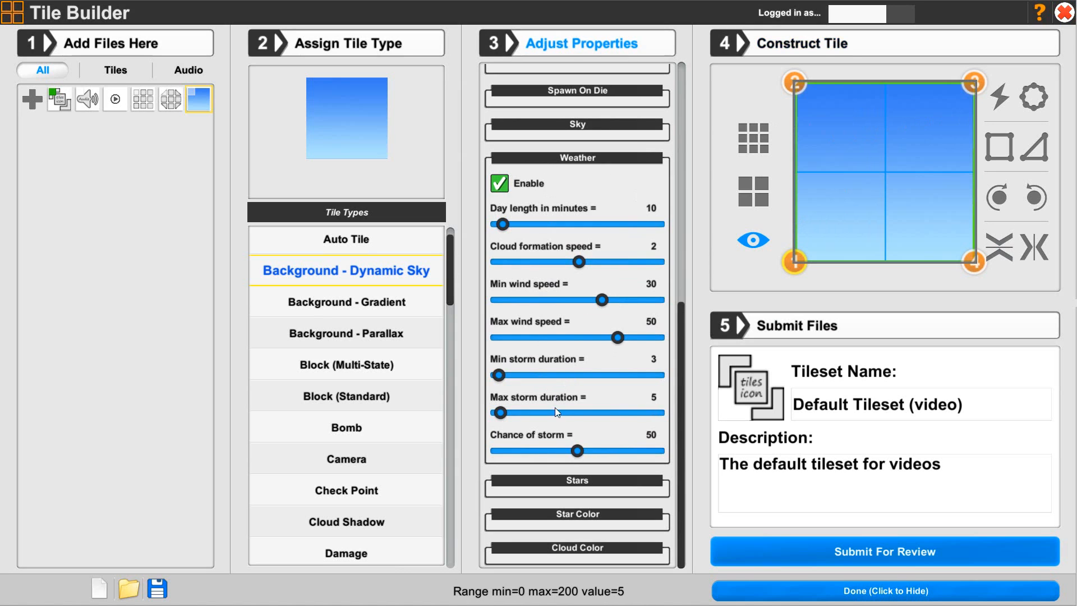
{"action": "scroll", "coordinate": [560, 476], "scroll_direction": "down", "scroll_amount": 5}
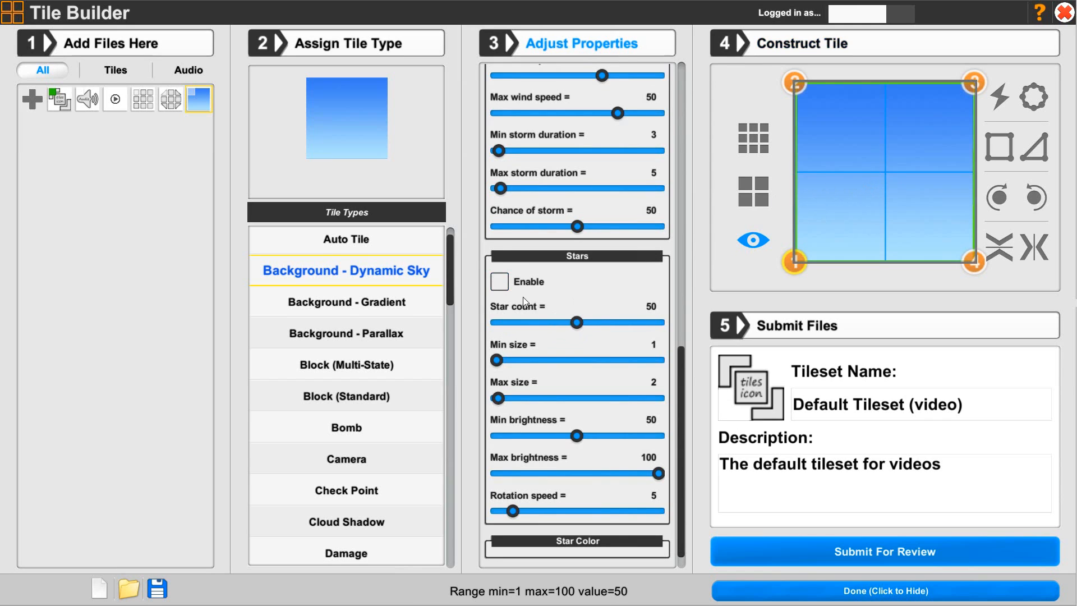
- Review the Stars, Star Color and Cloud Color sections, collapsing each property section afterwards
{"action": "left_click", "coordinate": [561, 256]}
{"action": "left_click", "coordinate": [578, 510]}
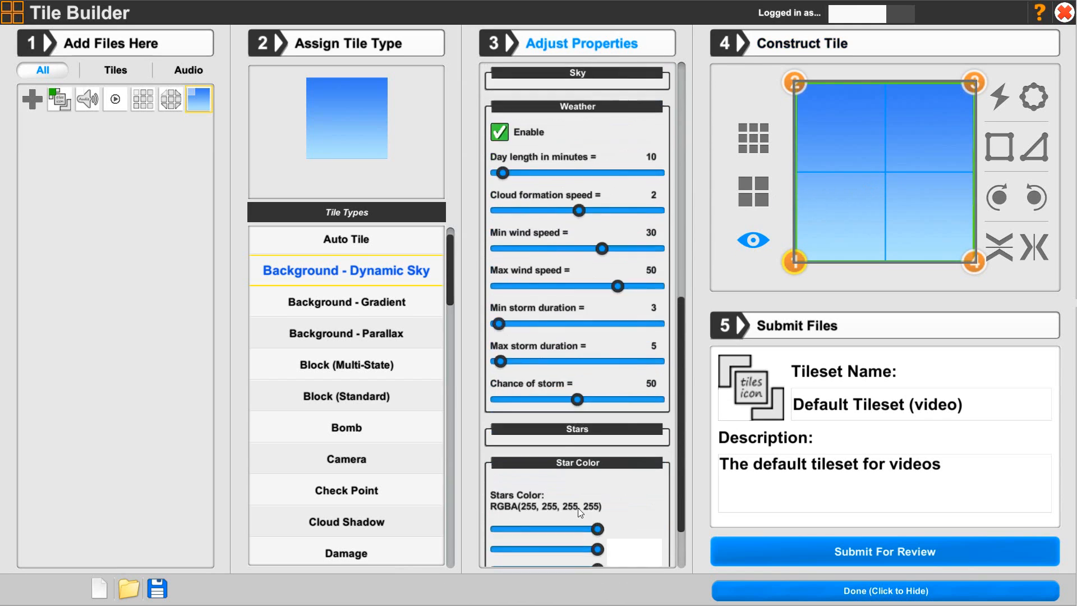
{"action": "scroll", "coordinate": [579, 511], "scroll_direction": "down", "scroll_amount": 2}
{"action": "scroll", "coordinate": [554, 540], "scroll_direction": "down", "scroll_amount": 2}
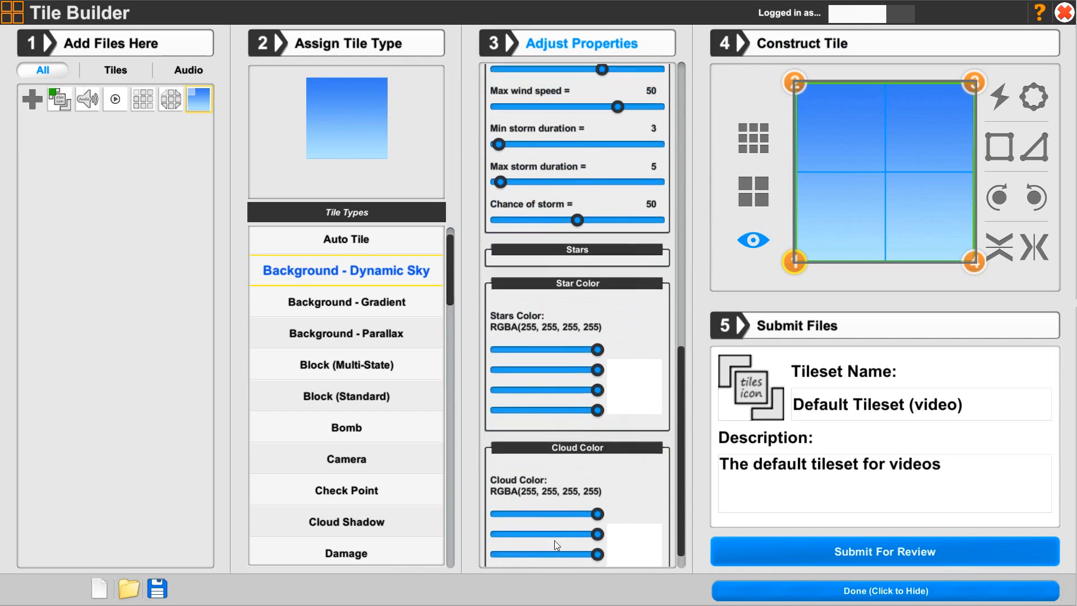
{"action": "scroll", "coordinate": [554, 540], "scroll_direction": "down", "scroll_amount": 1}
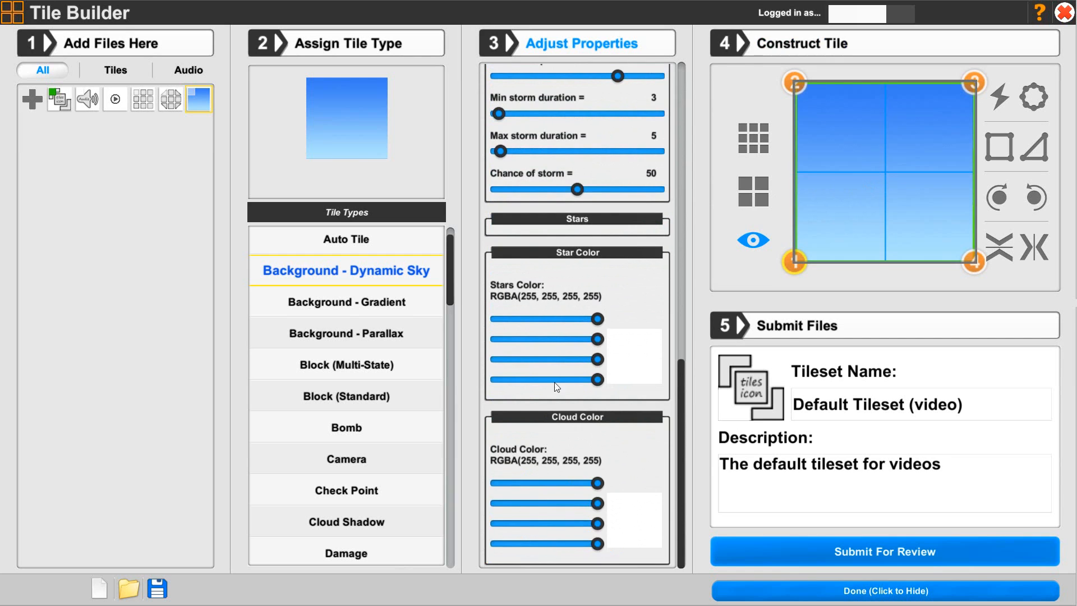
{"action": "scroll", "coordinate": [555, 317], "scroll_direction": "up", "scroll_amount": 5}
{"action": "scroll", "coordinate": [556, 318], "scroll_direction": "up", "scroll_amount": 1}
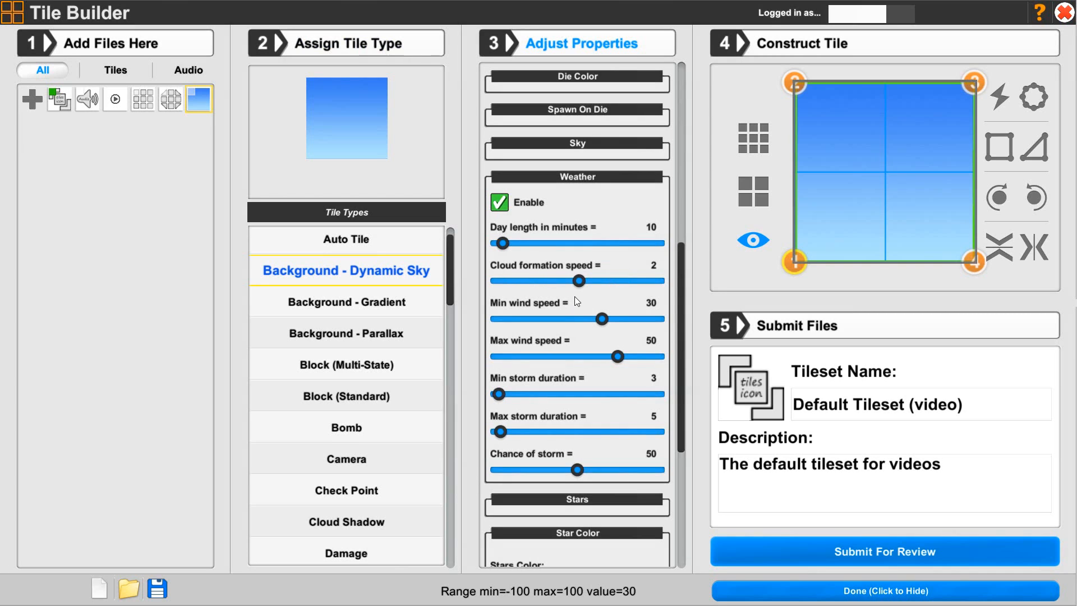
{"action": "left_click", "coordinate": [561, 177]}
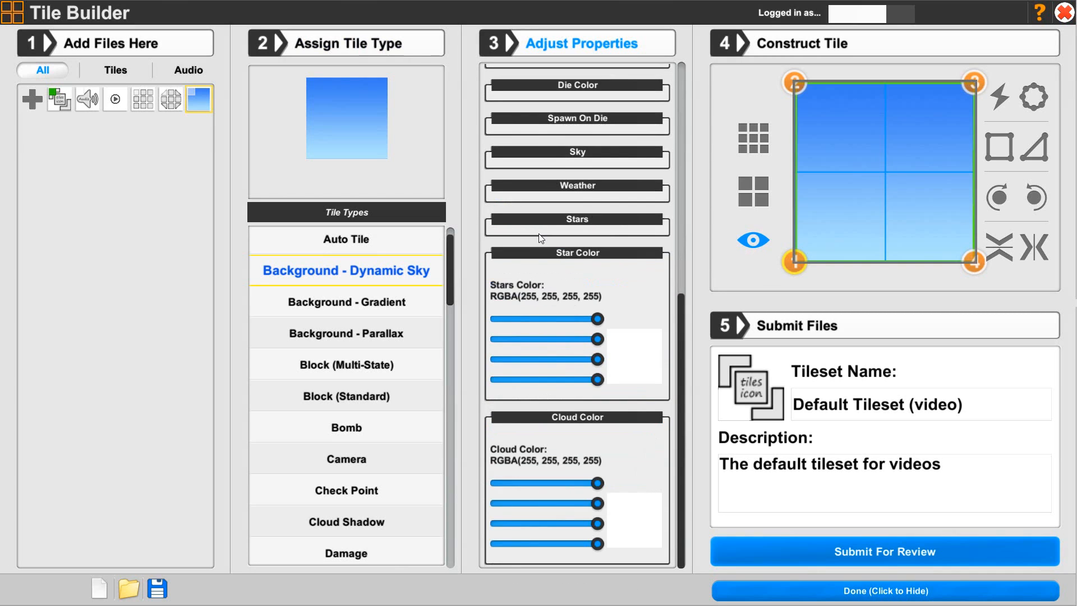
{"action": "left_click", "coordinate": [547, 248]}
{"action": "left_click", "coordinate": [534, 419]}
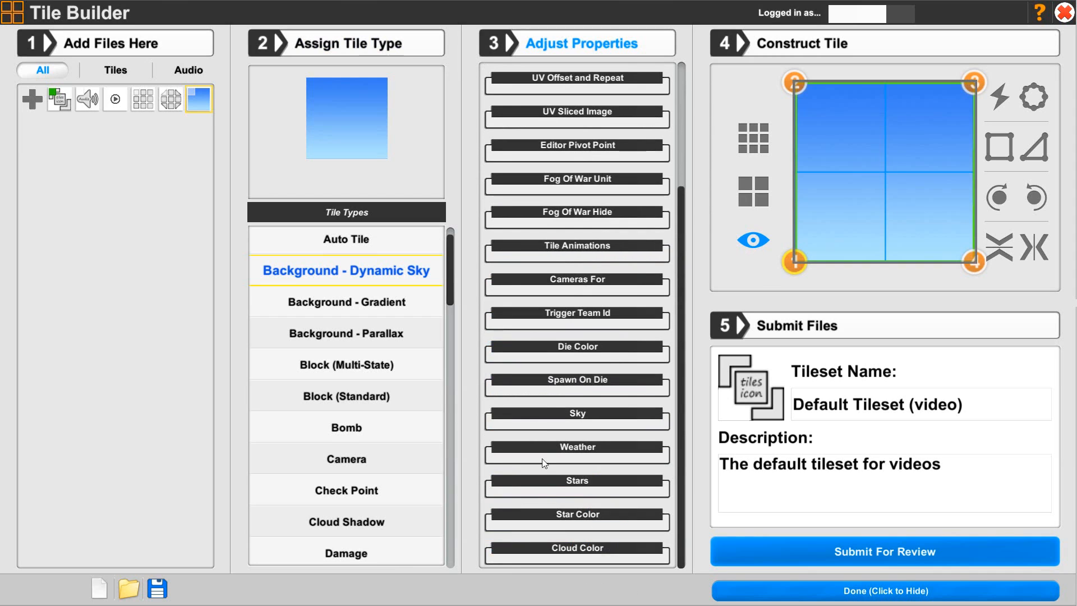